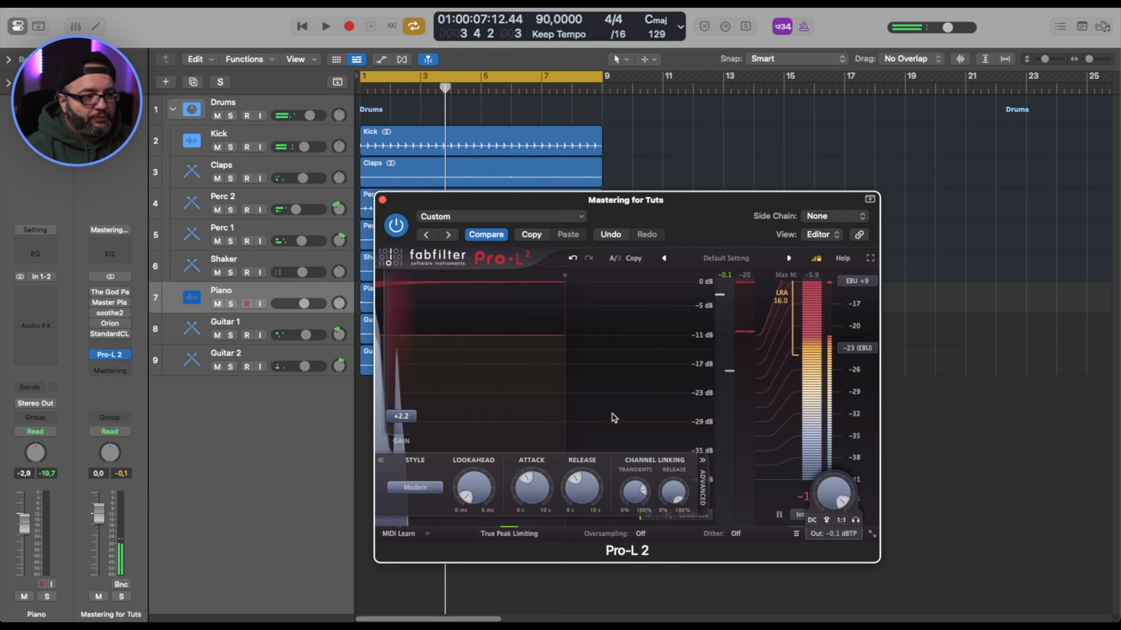
- Set the gain of the Pro-L 2 limiter on the mastering channel to +9.0 dB
{"action": "left_click", "coordinate": [120, 473]}
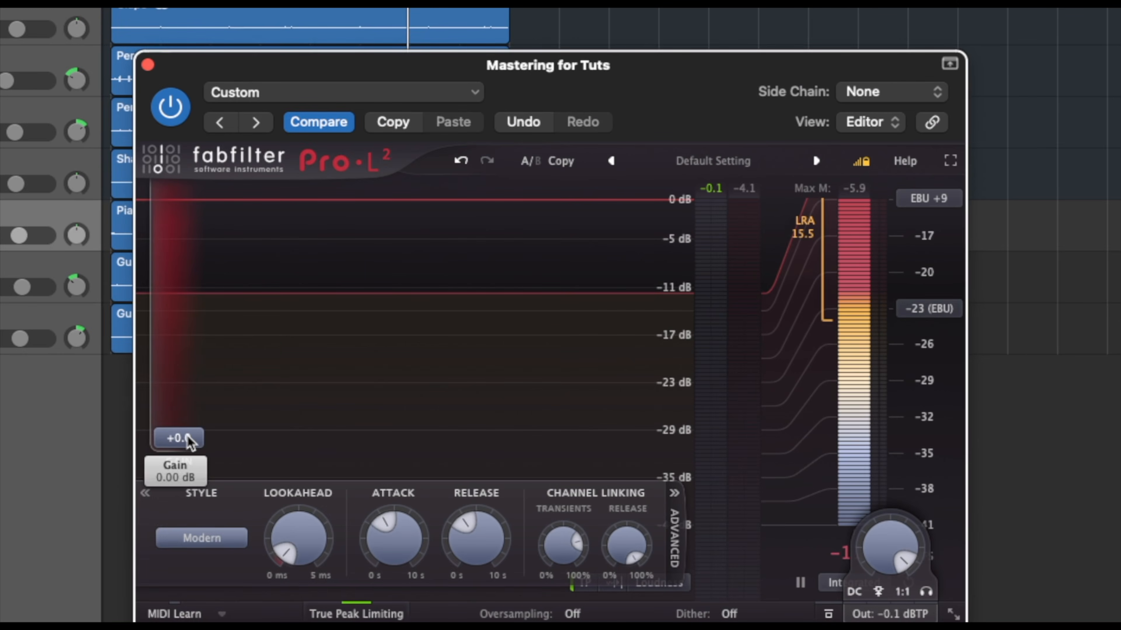
{"action": "key", "text": "Return"}
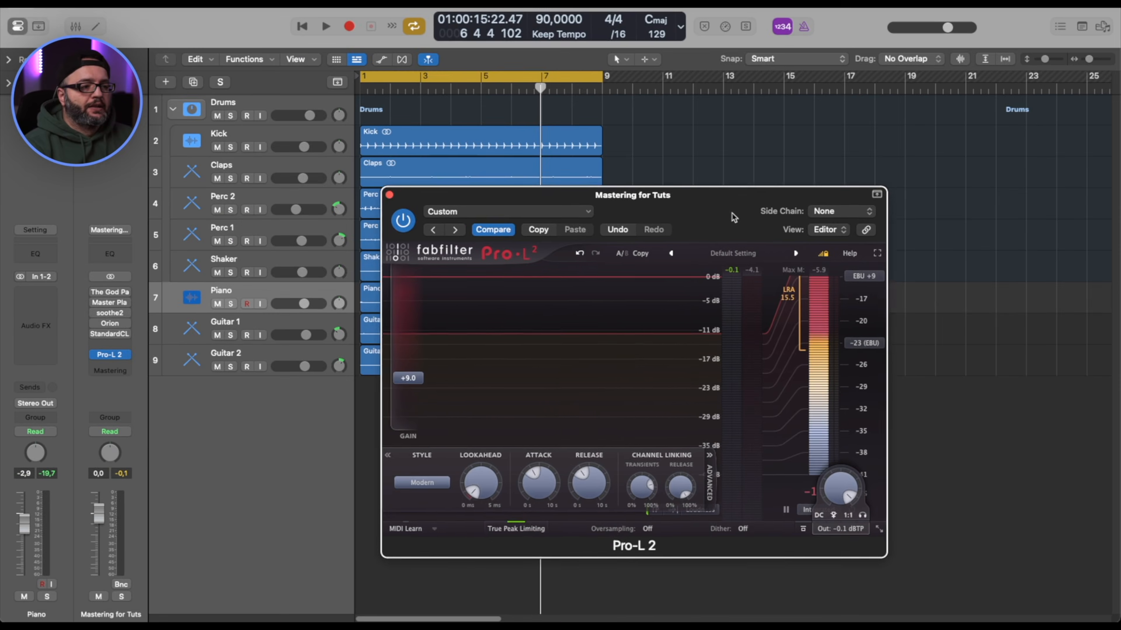
{"action": "left_click_drag", "start_coordinate": [733, 217], "coordinate": [767, 198]}
- Show the mixer and pull the faders of all channels from Kick through Guitar 2 down to −∞, leaving only Kick selected
{"action": "key", "text": "x"}
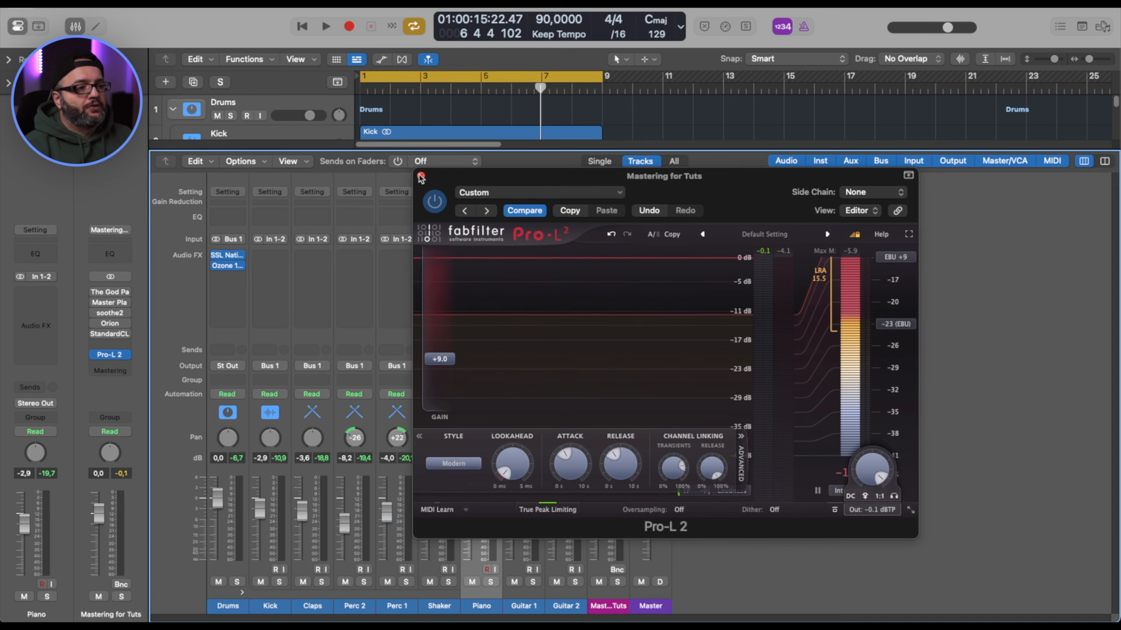
{"action": "left_click", "coordinate": [421, 177]}
{"action": "left_click_drag", "start_coordinate": [270, 606], "coordinate": [578, 612]}
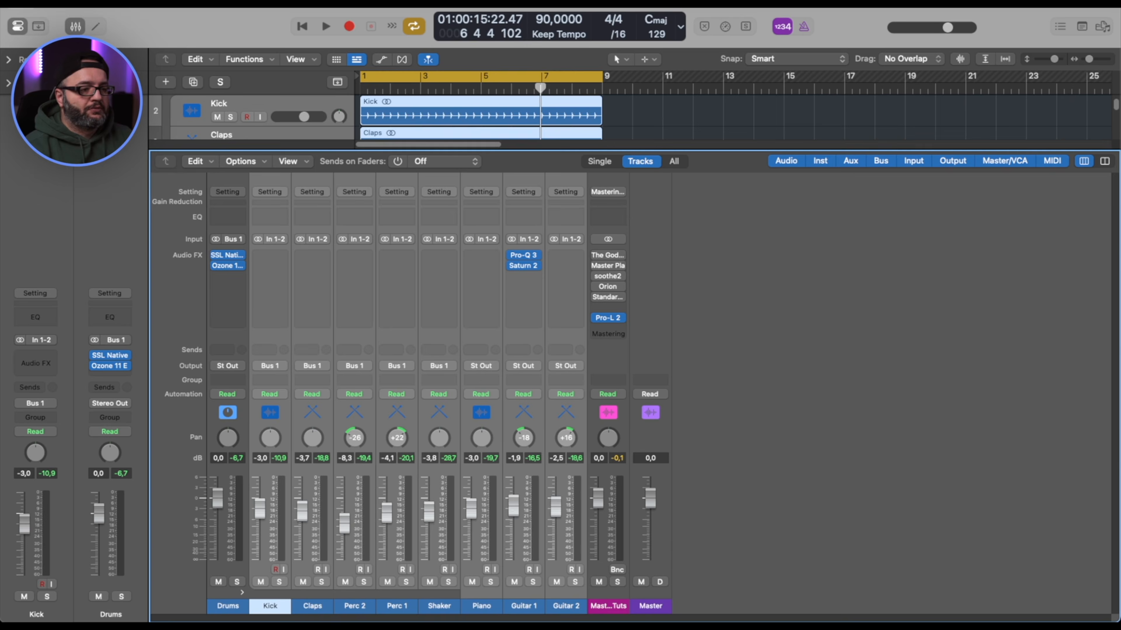
{"action": "left_click_drag", "start_coordinate": [513, 510], "coordinate": [513, 560]}
{"action": "left_click", "coordinate": [271, 607]}
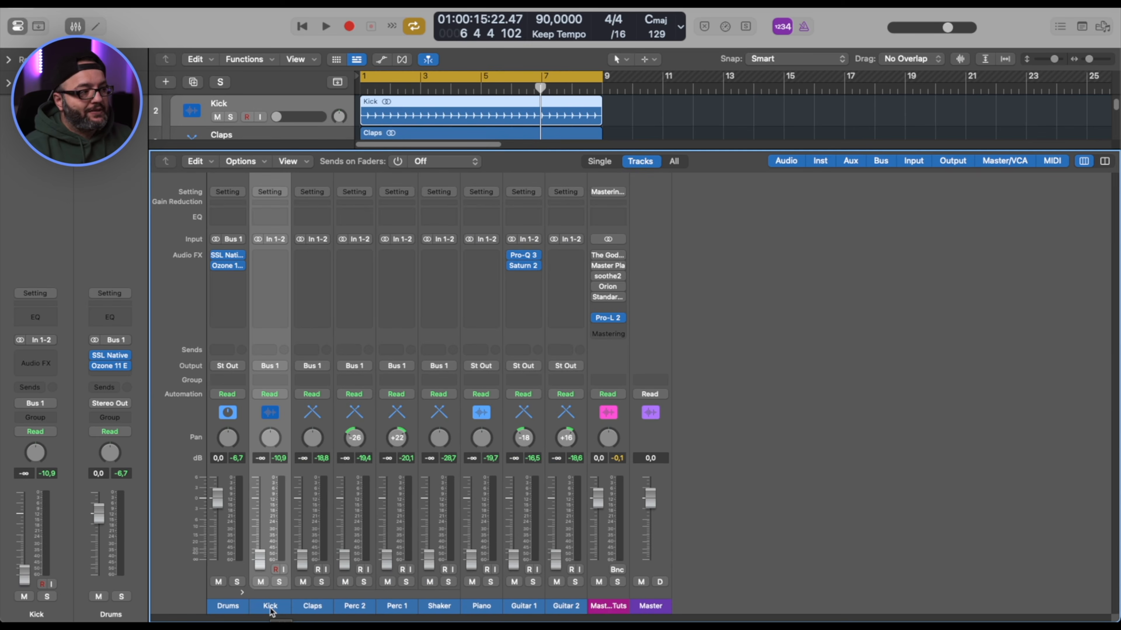
- Reopen the Pro-L 2 limiter, place it clear of the Kick channel strip and start playback
{"action": "left_click", "coordinate": [608, 317]}
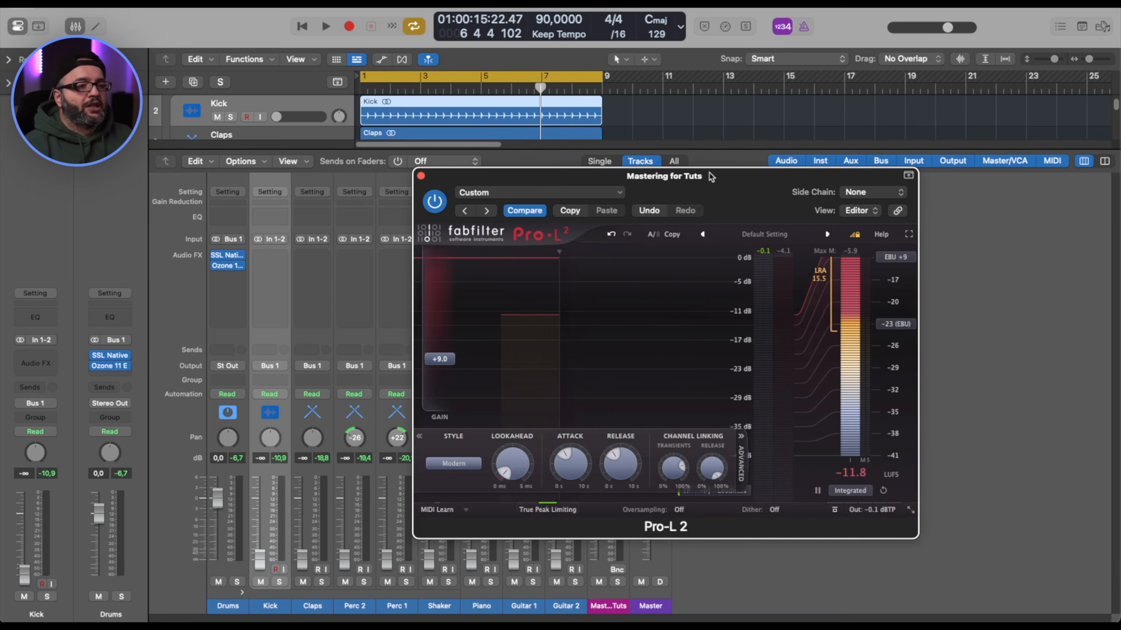
{"action": "left_click_drag", "start_coordinate": [708, 175], "coordinate": [814, 191]}
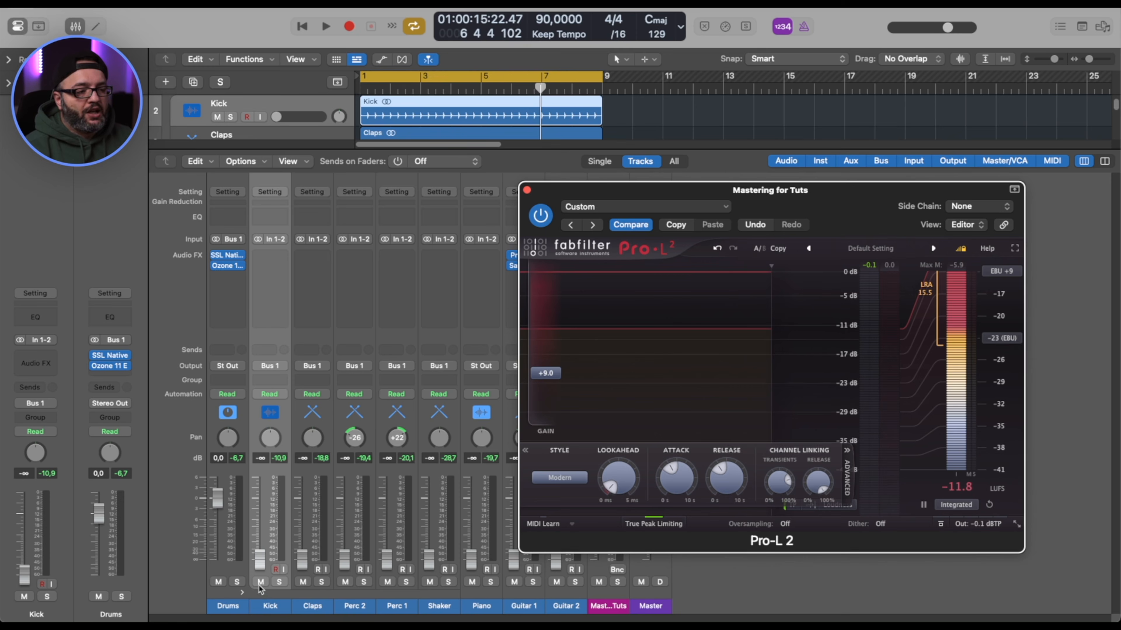
{"action": "key", "text": "space"}
- Raise the Kick fader to −2.9 dB while monitoring the limiter's gain reduction, and stop playback
{"action": "left_click_drag", "start_coordinate": [260, 558], "coordinate": [260, 511]}
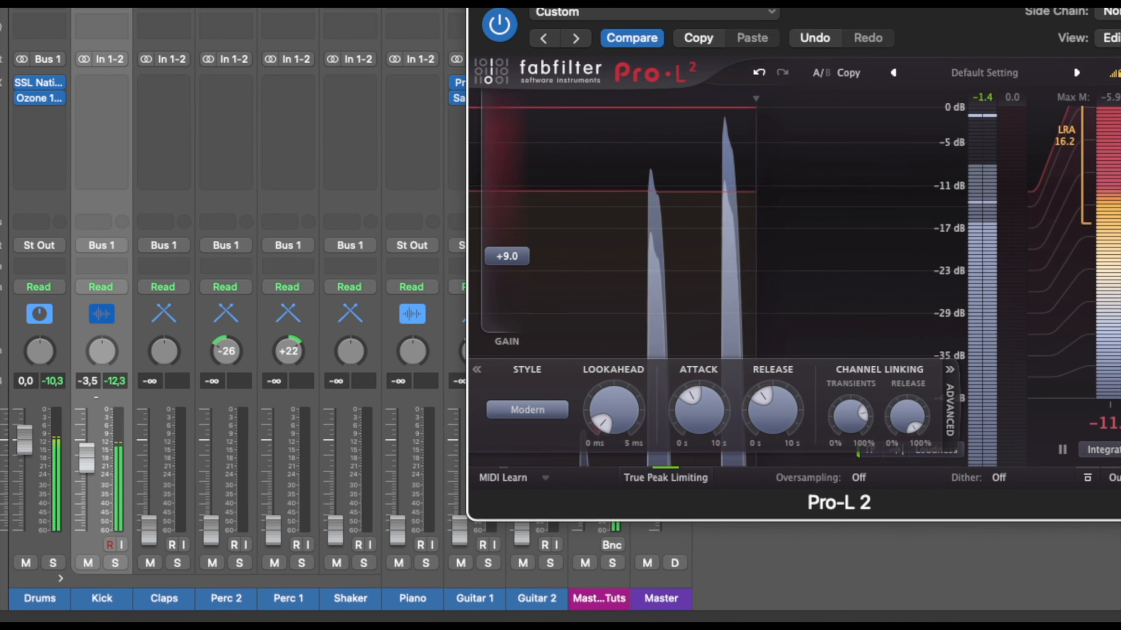
{"action": "left_click_drag", "start_coordinate": [87, 459], "coordinate": [86, 453]}
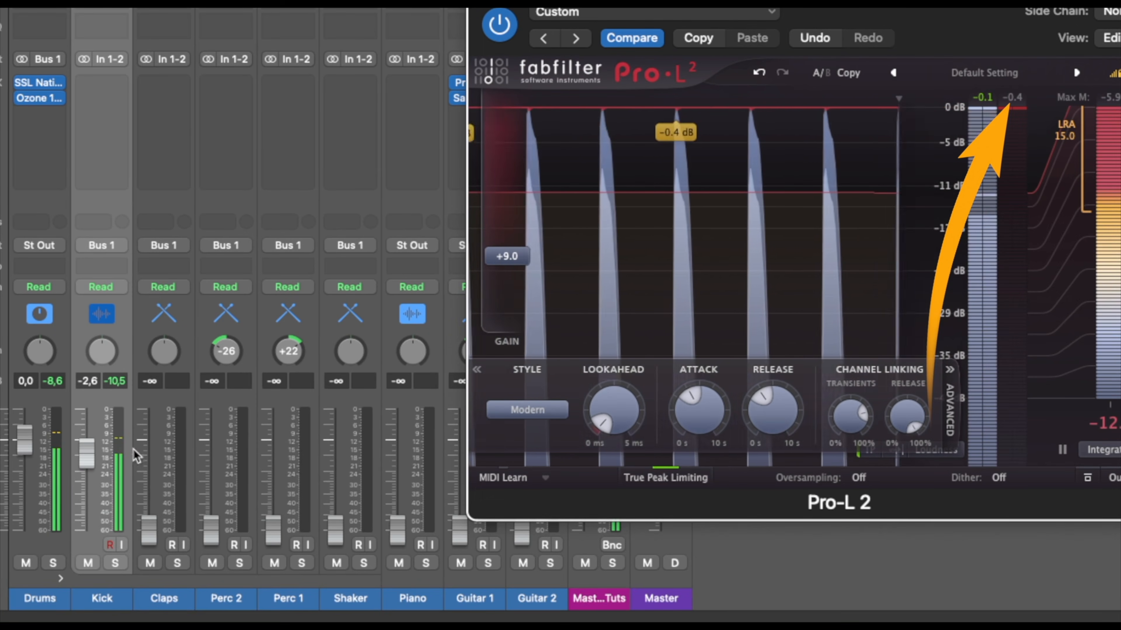
{"action": "left_click_drag", "start_coordinate": [86, 453], "coordinate": [87, 455]}
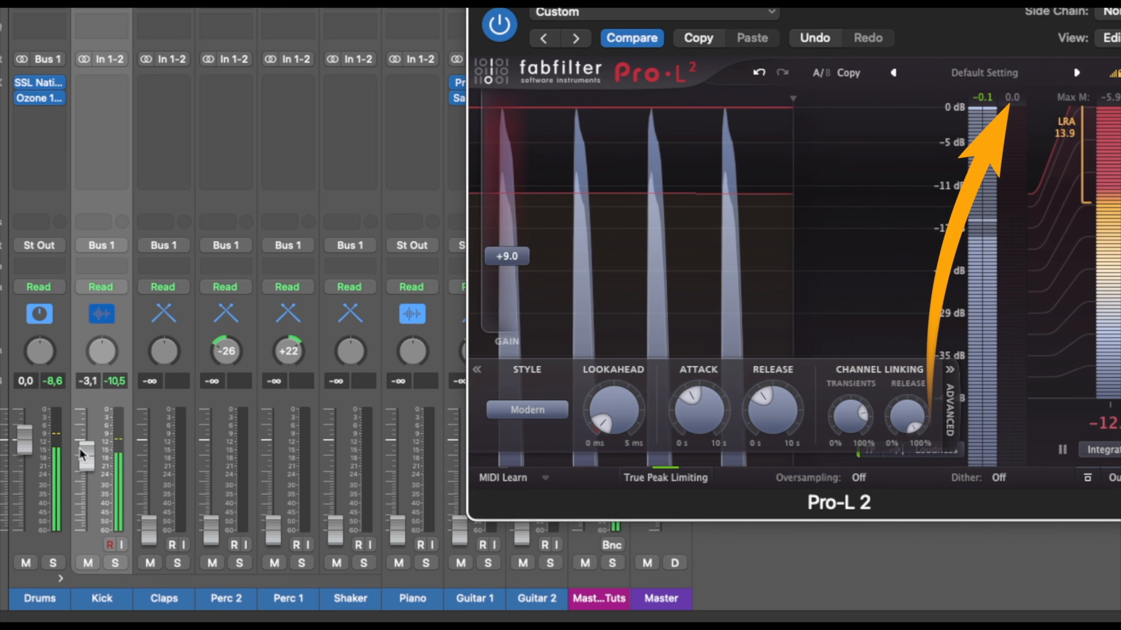
{"action": "left_click_drag", "start_coordinate": [87, 458], "coordinate": [87, 457]}
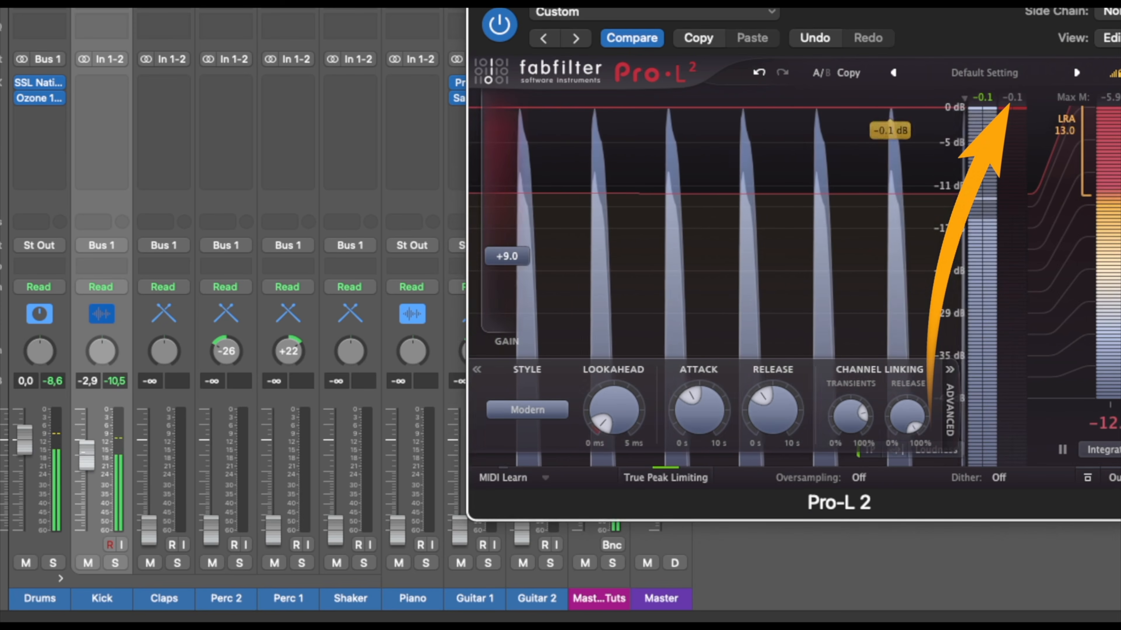
{"action": "left_click", "coordinate": [84, 456]}
{"action": "left_click", "coordinate": [961, 109]}
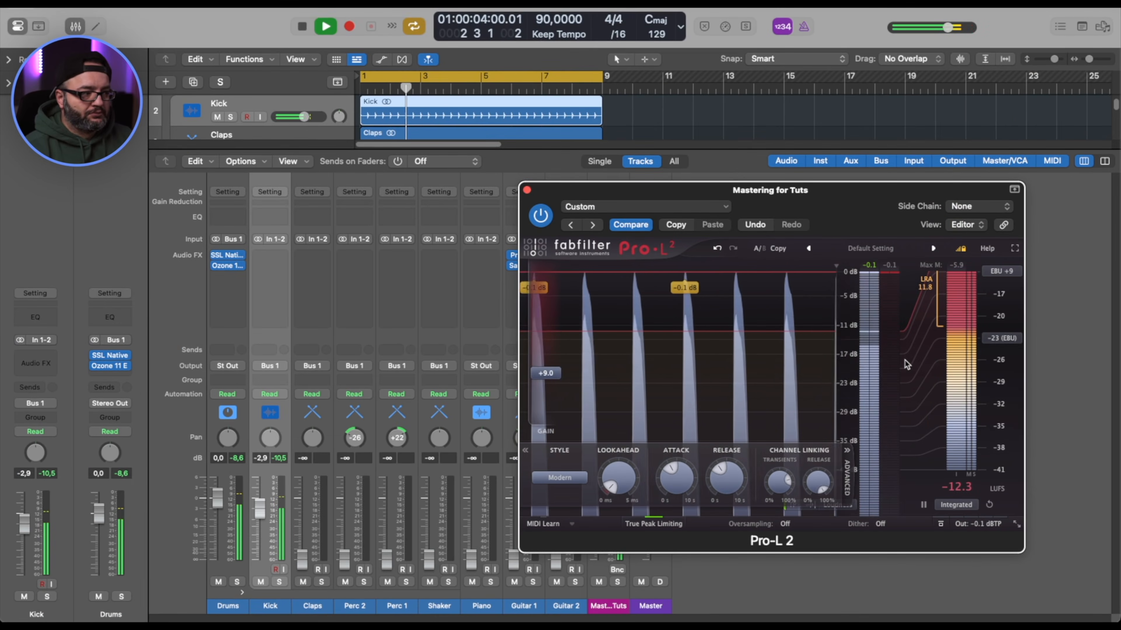
{"action": "key", "text": "space"}
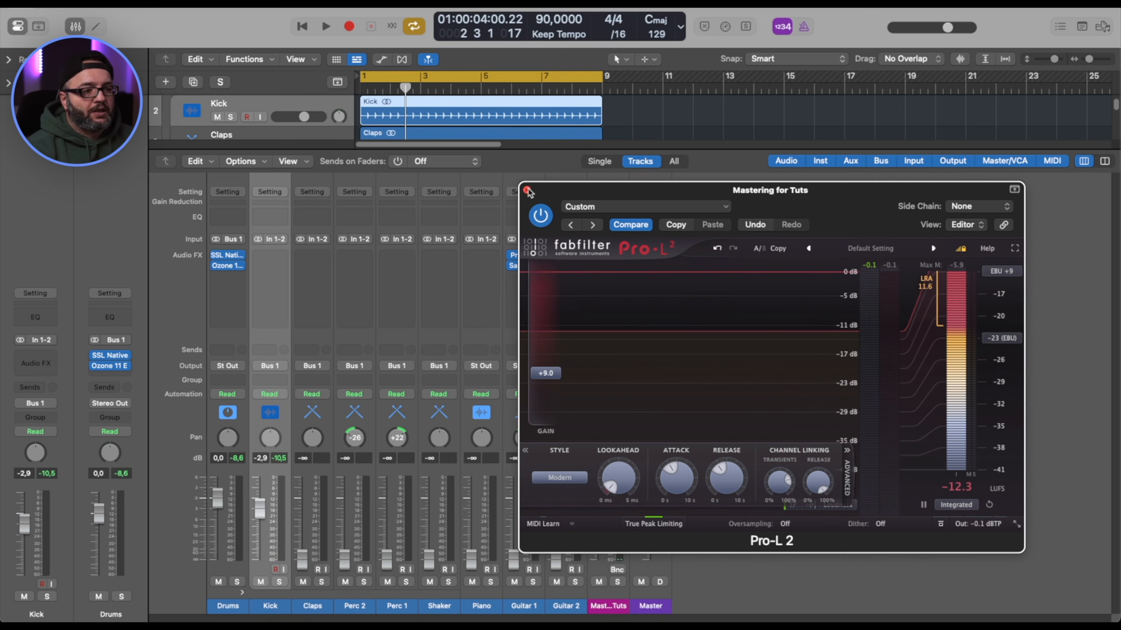
- Move the limiter window clear of the faders, resume playback and raise the Guitar 1 fader to about −4.1 dB
{"action": "left_click_drag", "start_coordinate": [621, 194], "coordinate": [629, 100]}
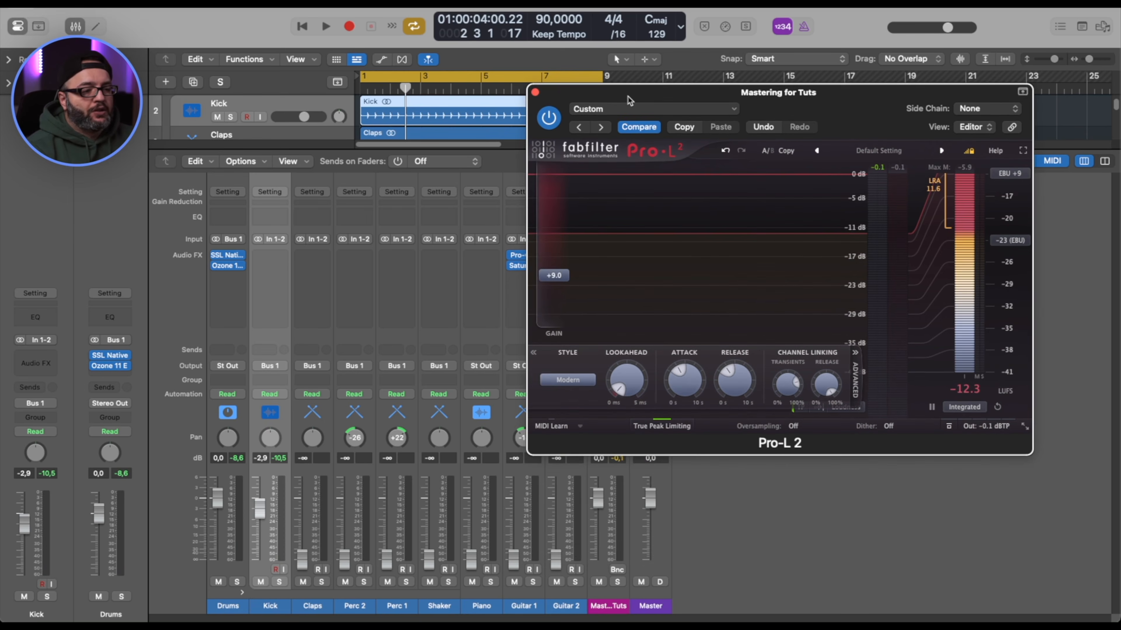
{"action": "left_click", "coordinate": [318, 611]}
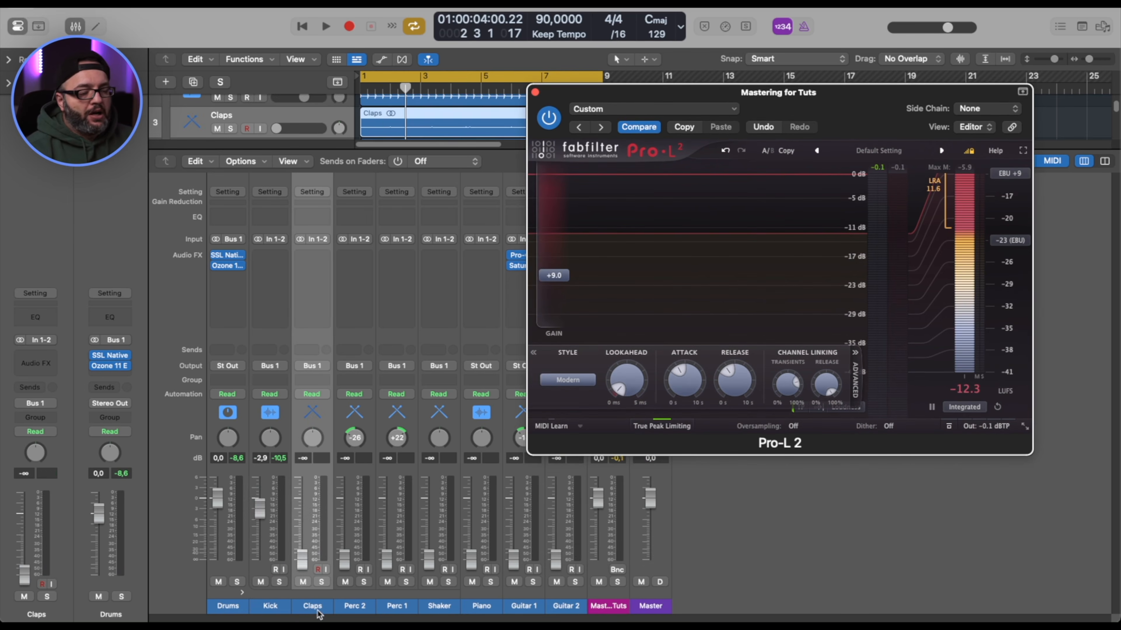
{"action": "left_click", "coordinate": [522, 608]}
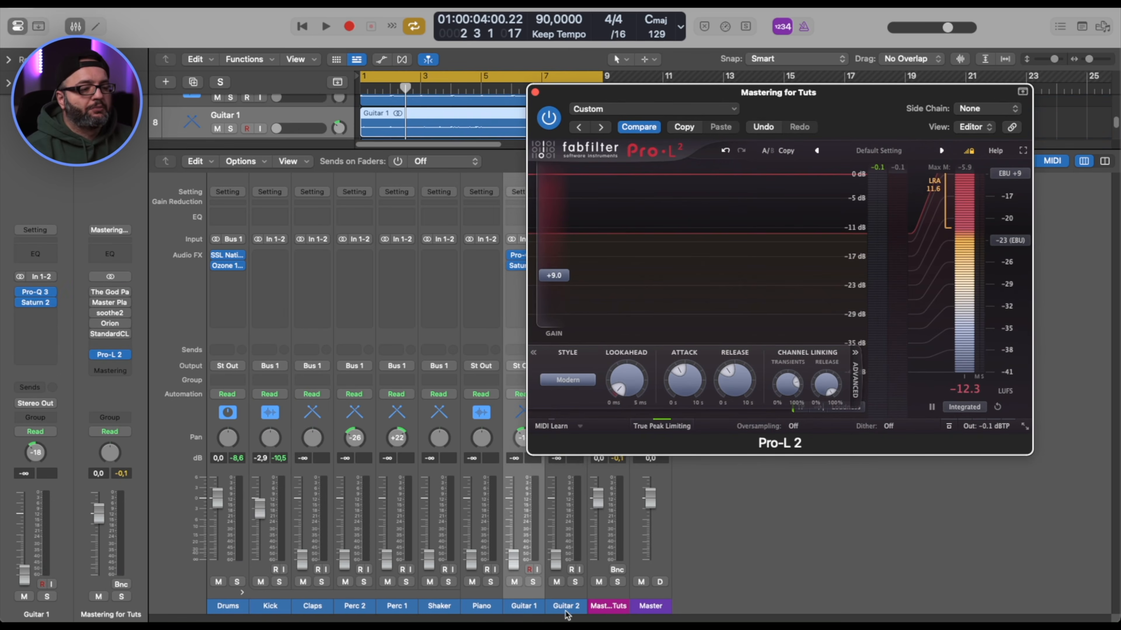
{"action": "key", "text": "space"}
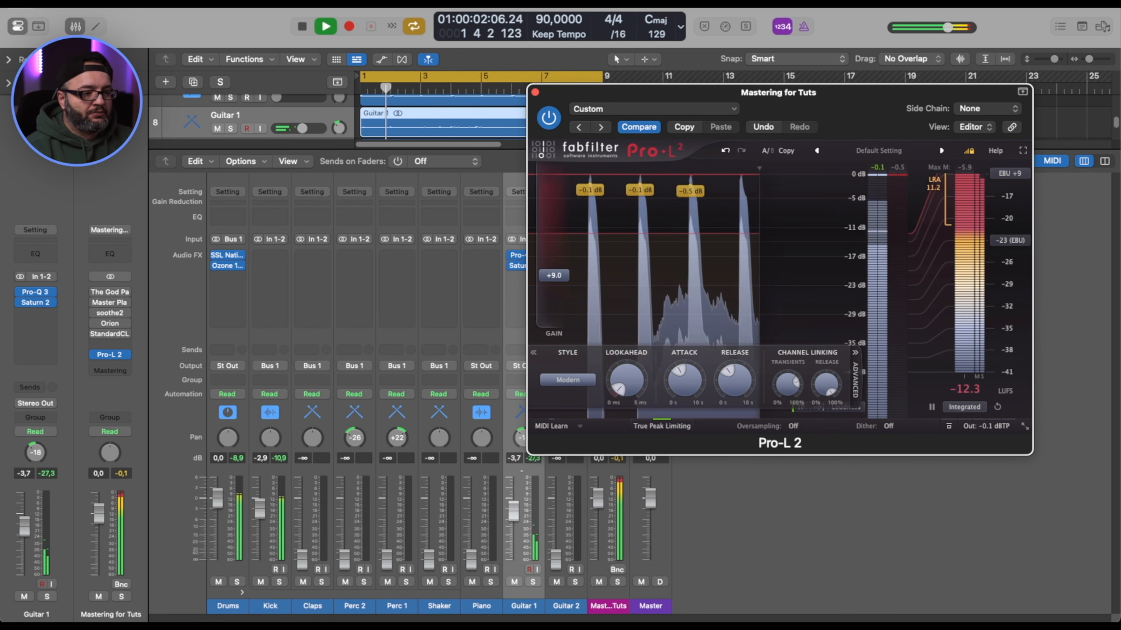
- Bring the Guitar 2 fader up to −7.4 dB and lower Guitar 1 to −5.0 dB
{"action": "left_click", "coordinate": [568, 608]}
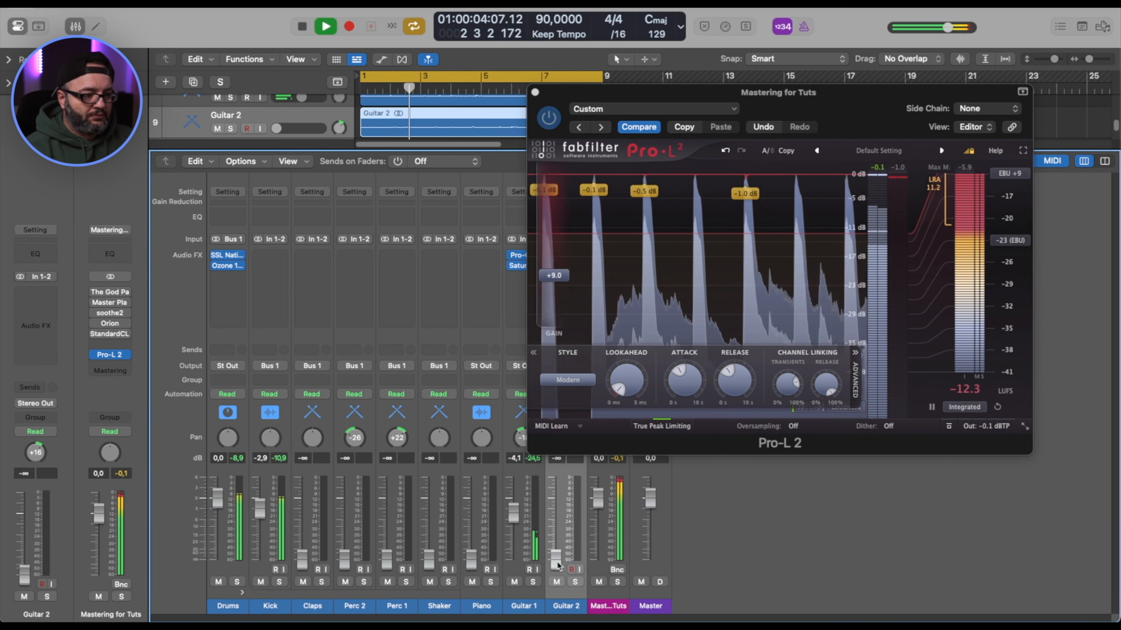
{"action": "left_click_drag", "start_coordinate": [556, 559], "coordinate": [556, 541]}
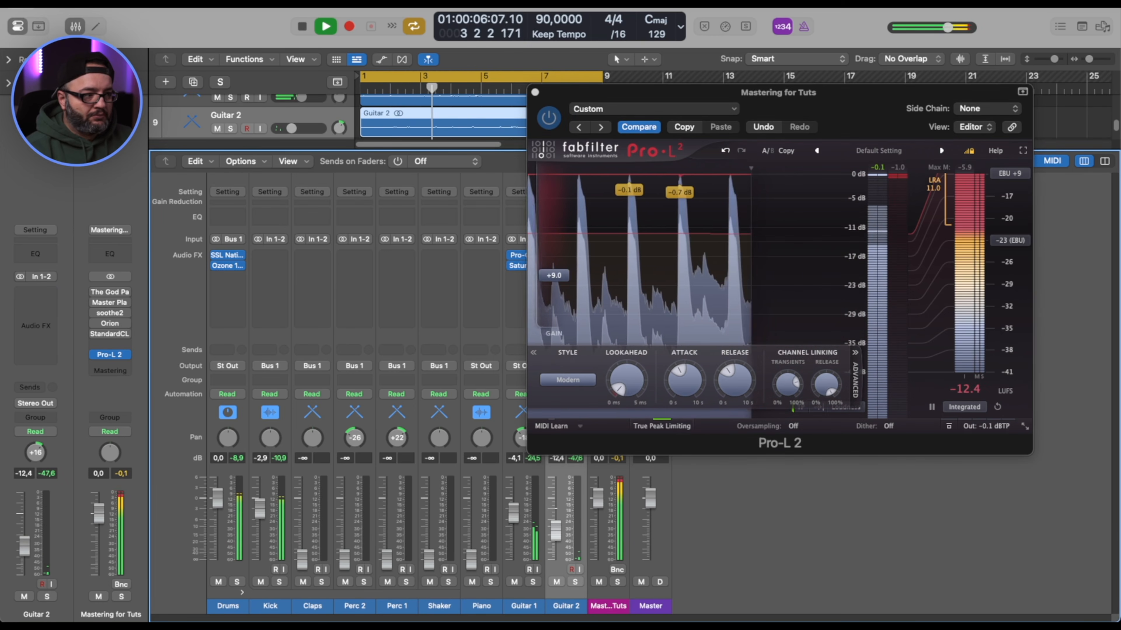
{"action": "left_click_drag", "start_coordinate": [556, 530], "coordinate": [556, 527]}
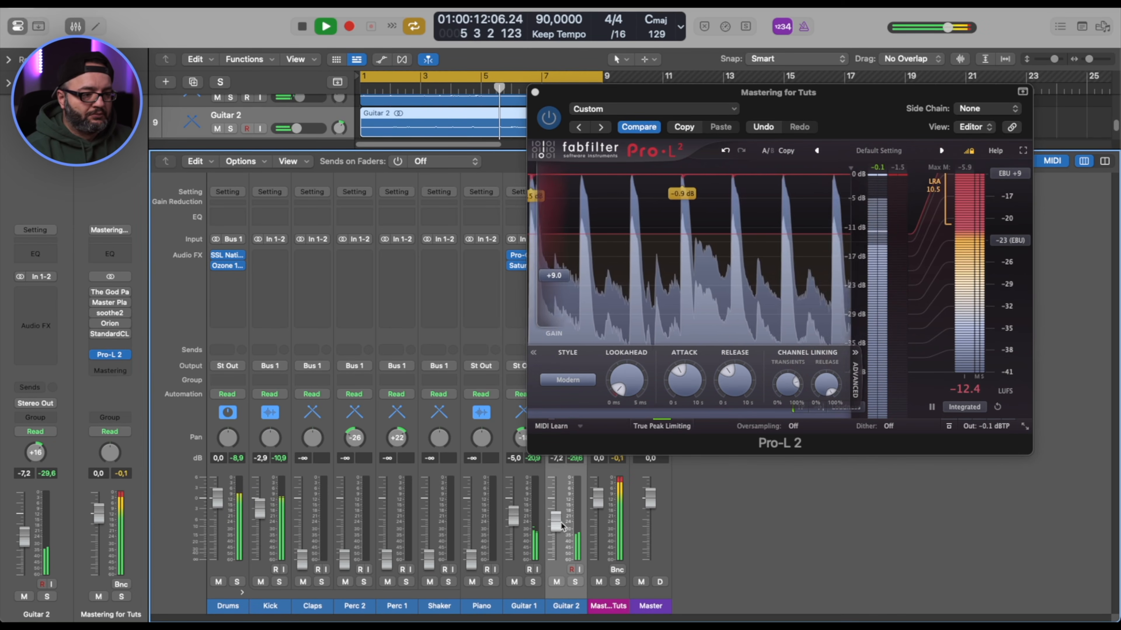
{"action": "left_click_drag", "start_coordinate": [556, 522], "coordinate": [556, 522]}
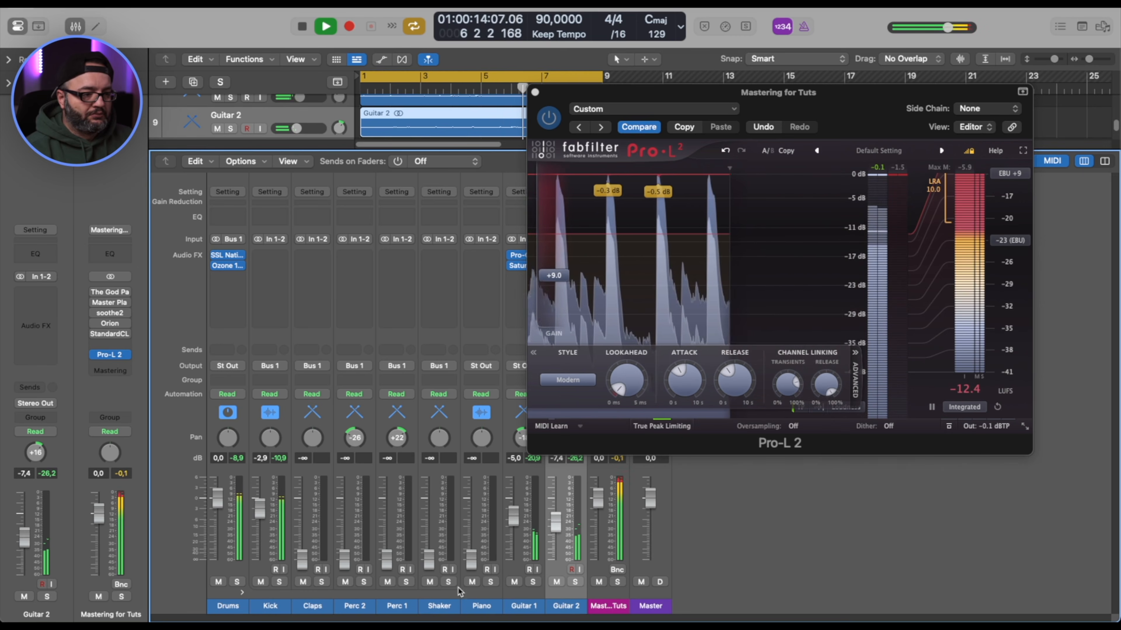
- Raise the Piano fader to −4.0 dB, stop playback and reset the limiter's peak gain reduction readout
{"action": "left_click", "coordinate": [474, 569]}
{"action": "left_click_drag", "start_coordinate": [471, 528], "coordinate": [471, 512]}
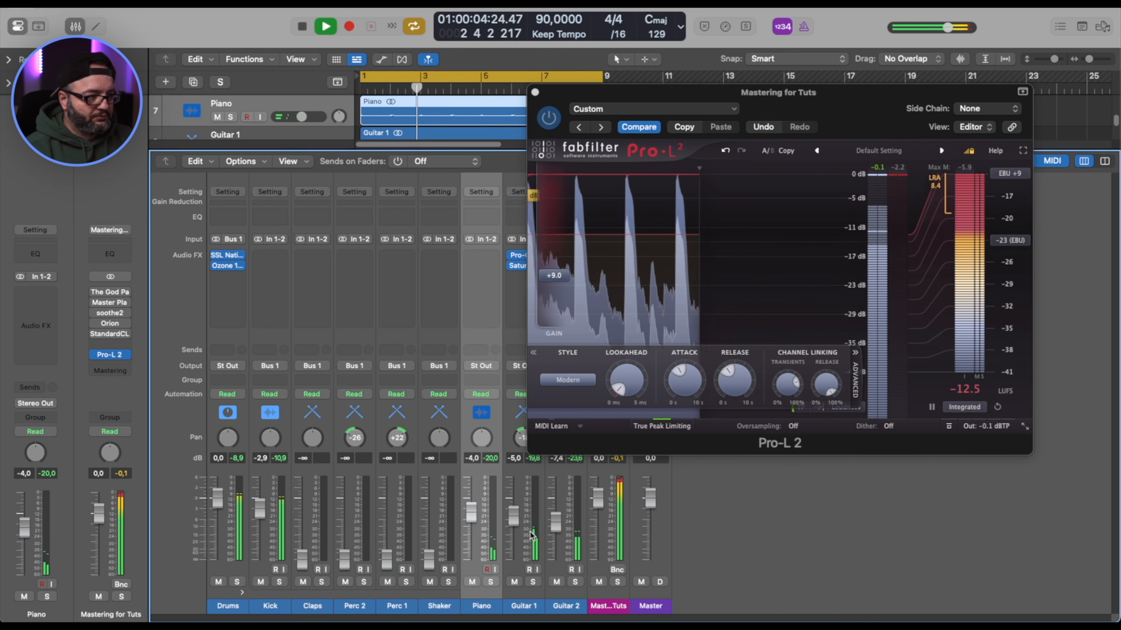
{"action": "key", "text": "space"}
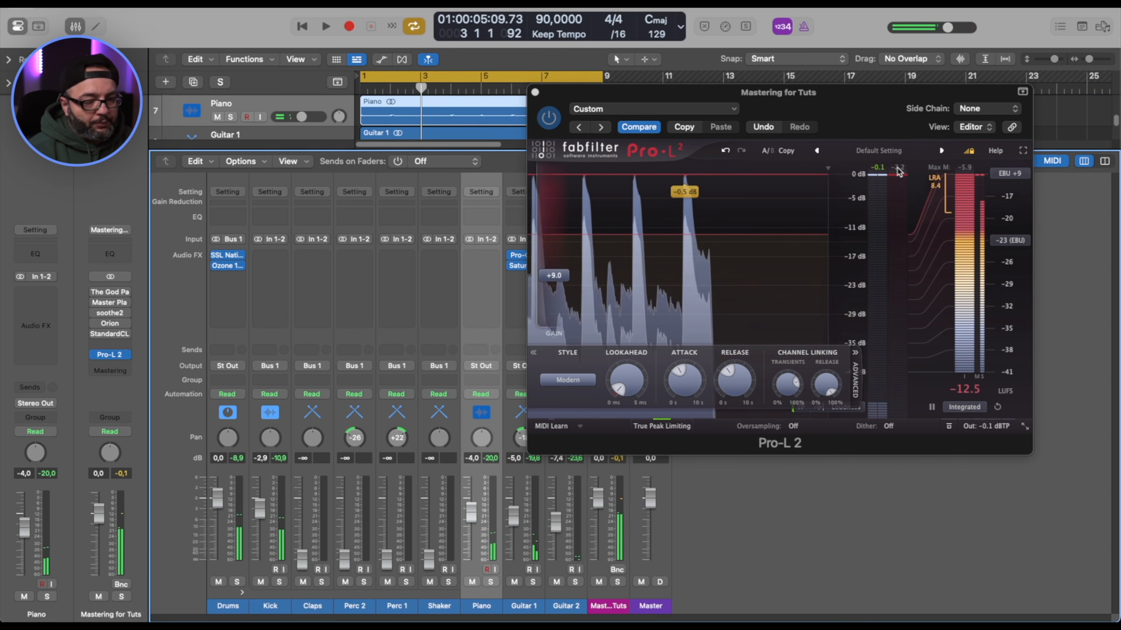
{"action": "left_click", "coordinate": [878, 189]}
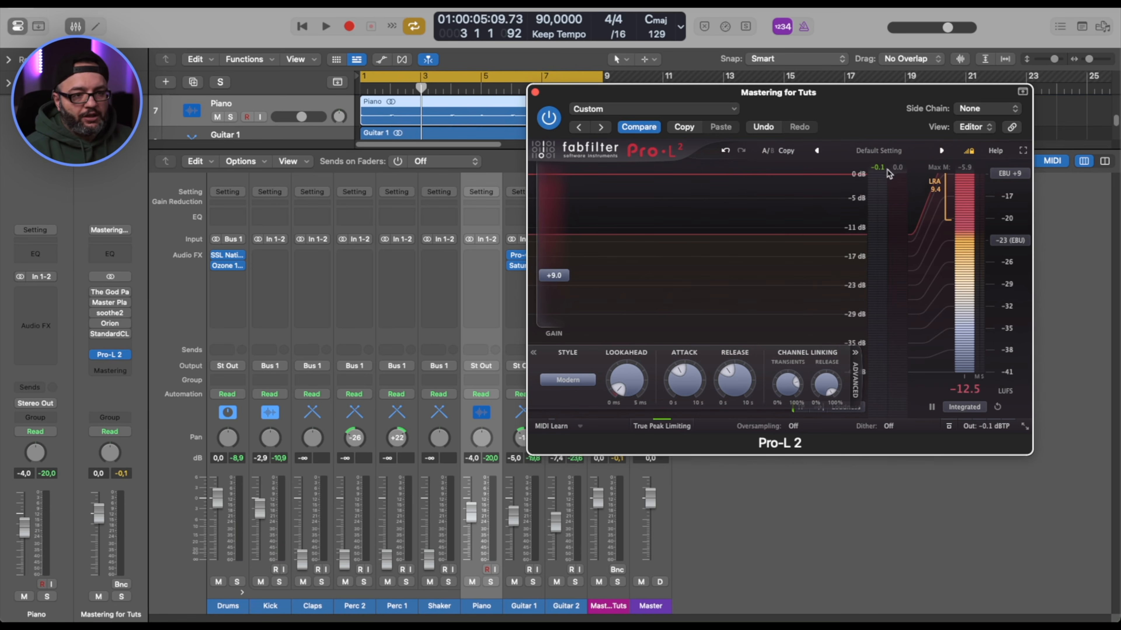
- Resume playback, set the Claps fader to −5.4 dB and the Perc 2 fader to about −4.2 dB
{"action": "key", "text": "space"}
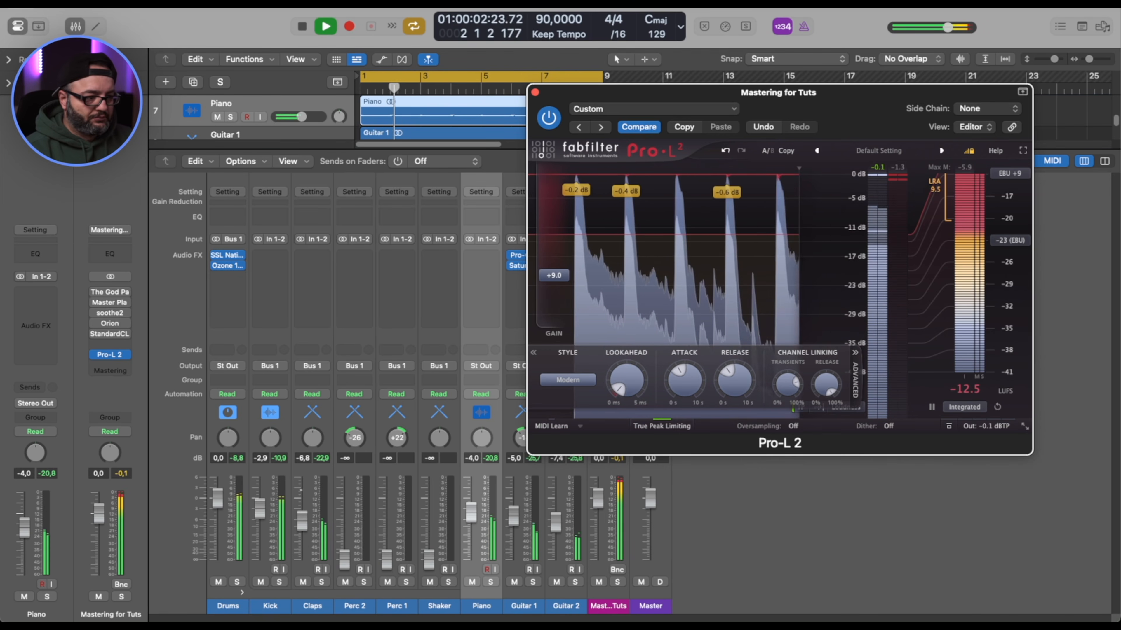
{"action": "left_click_drag", "start_coordinate": [300, 524], "coordinate": [301, 519]}
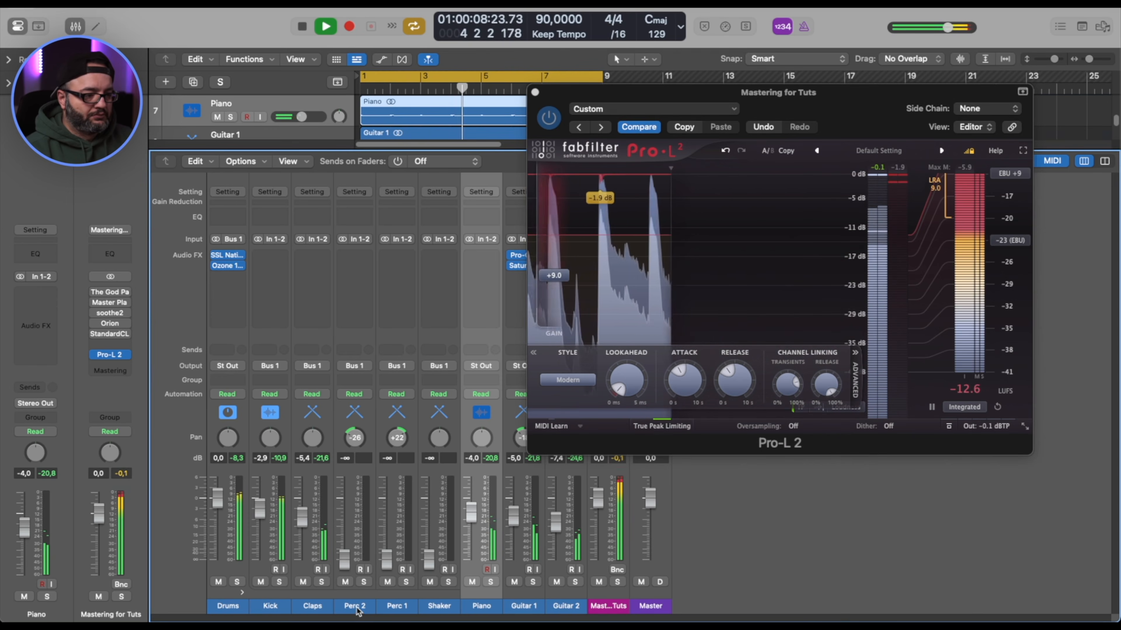
{"action": "left_click", "coordinate": [347, 563]}
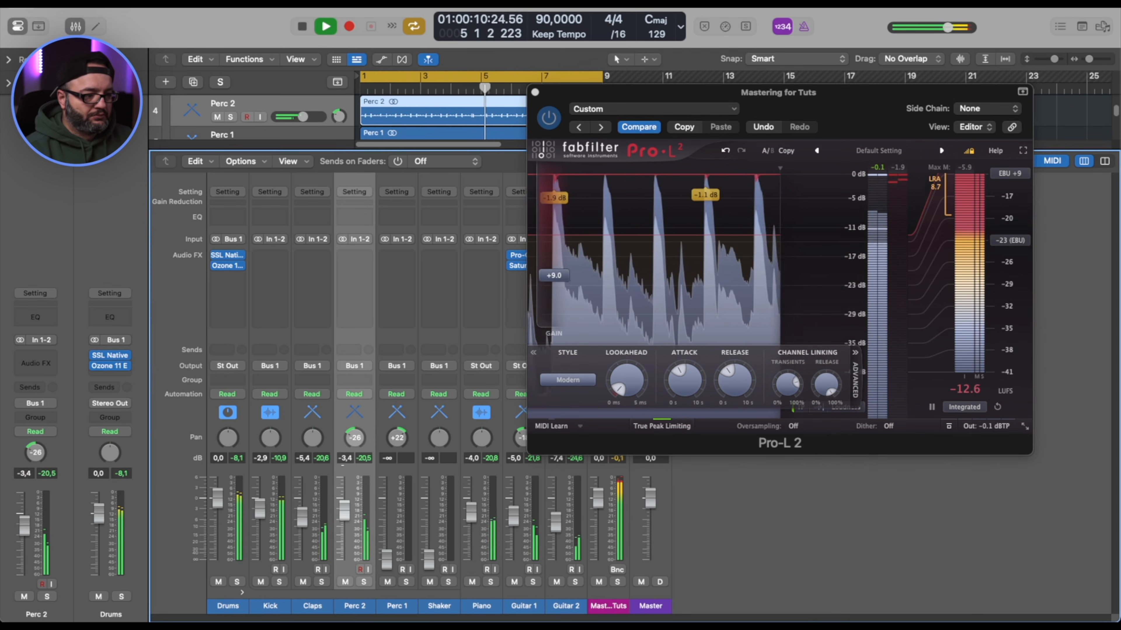
{"action": "left_click_drag", "start_coordinate": [344, 516], "coordinate": [344, 514]}
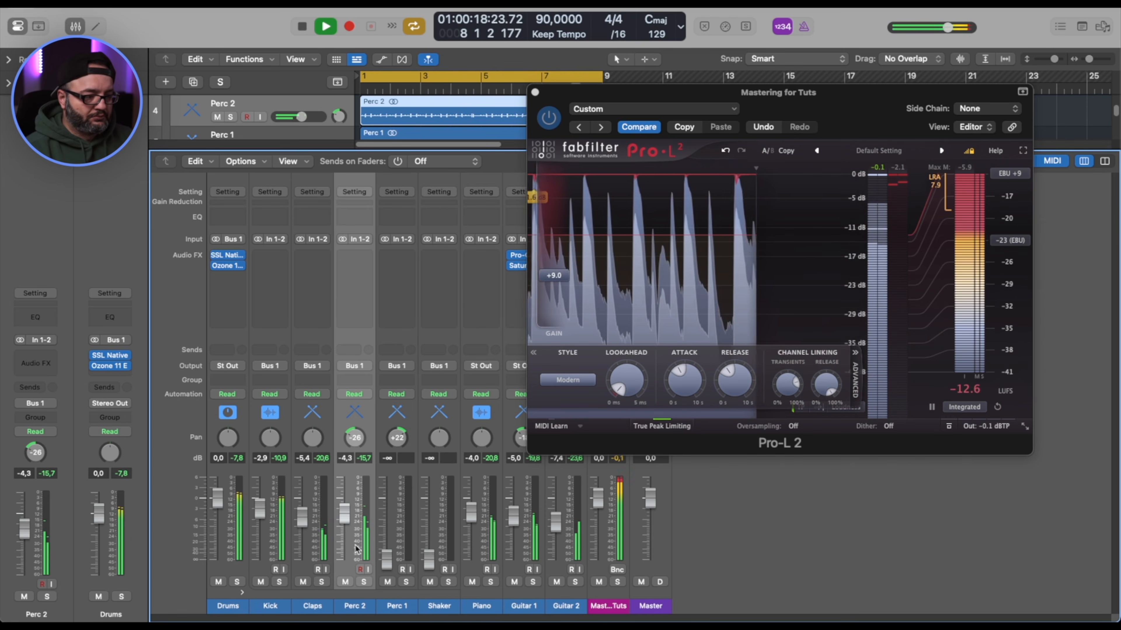
- Set the Perc 1 fader to −5.2 dB, the Shaker fader to −3.6 dB and the Perc 2 fader to −4.9 dB
{"action": "left_click", "coordinate": [442, 607]}
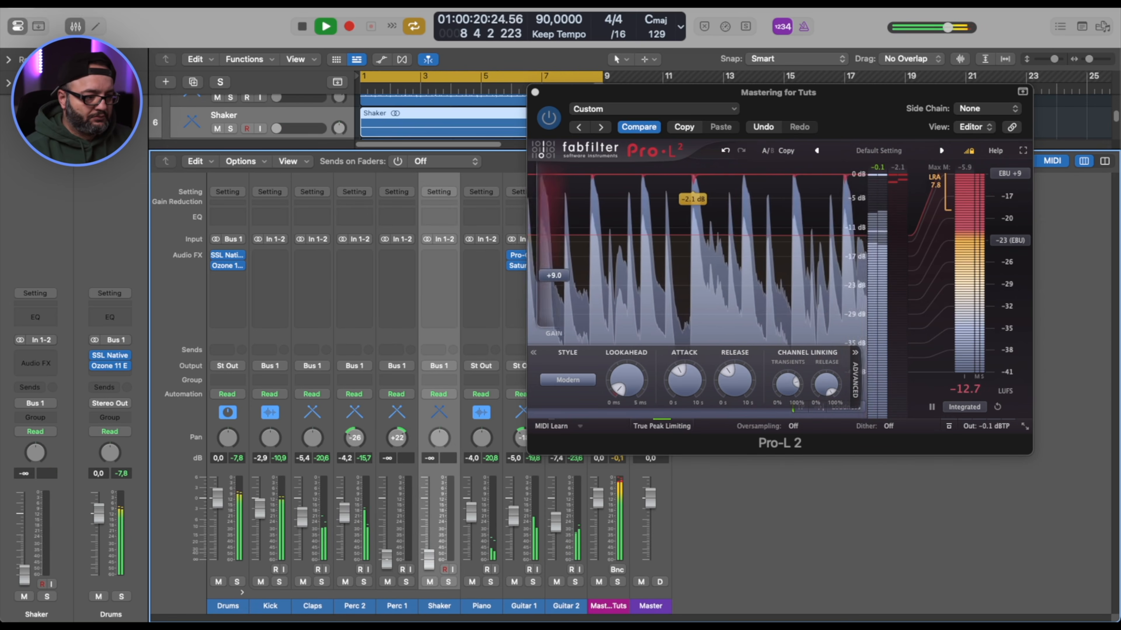
{"action": "left_click_drag", "start_coordinate": [387, 561], "coordinate": [386, 517]}
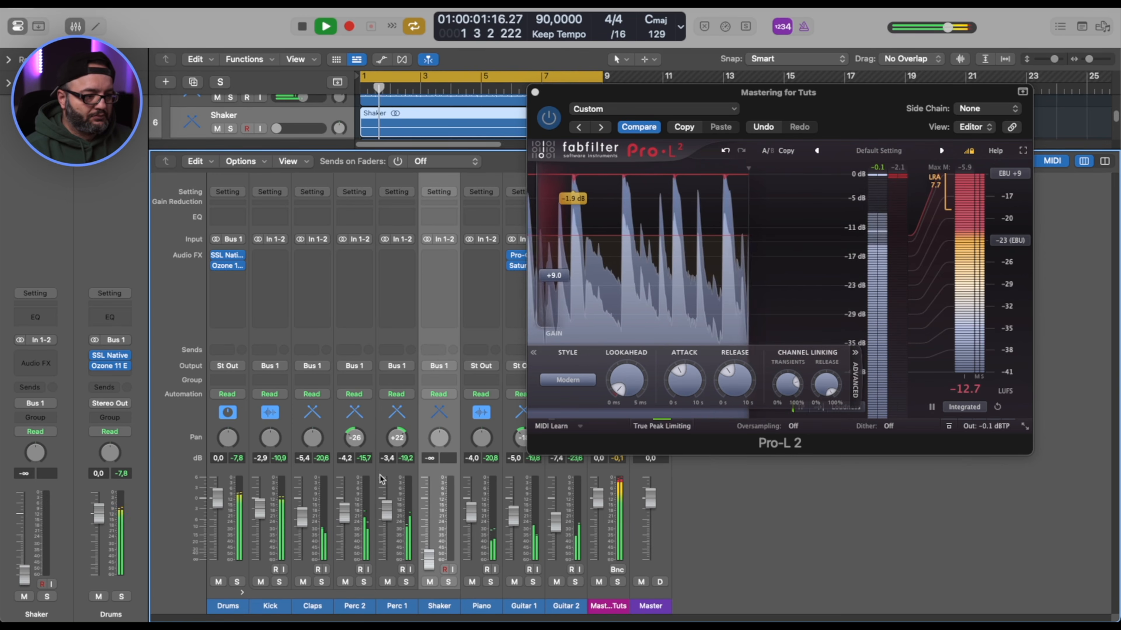
{"action": "left_click_drag", "start_coordinate": [387, 521], "coordinate": [346, 523]}
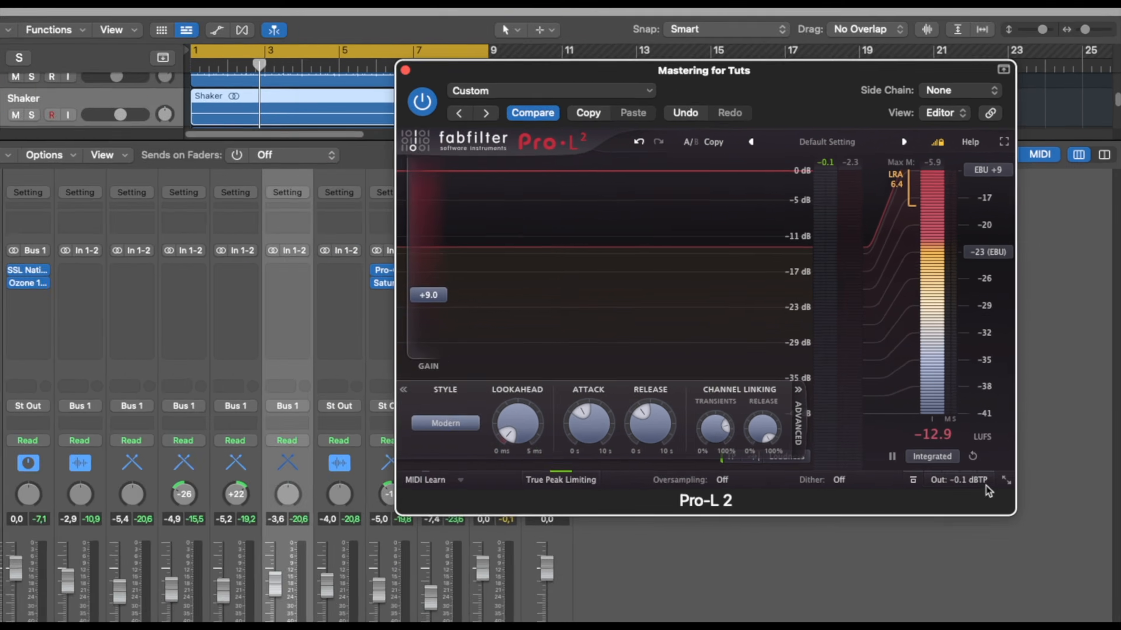
- Turn on the limiter's 1:1 unity gain option and play the loop at the matched level
{"action": "mouse_move", "coordinate": [1003, 429]}
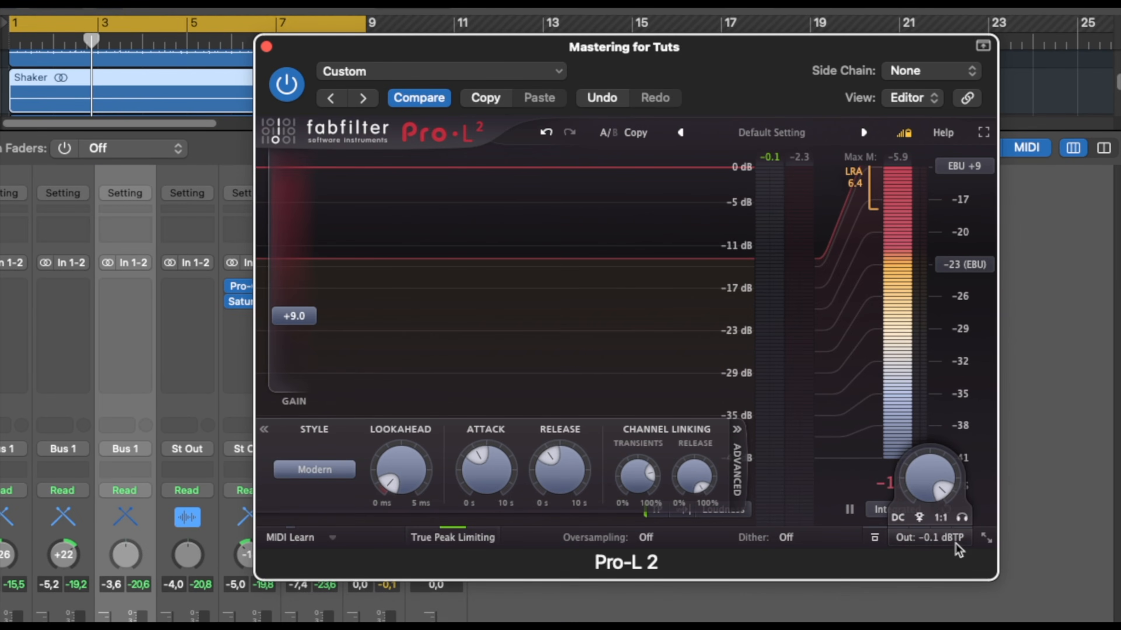
{"action": "left_click", "coordinate": [940, 519]}
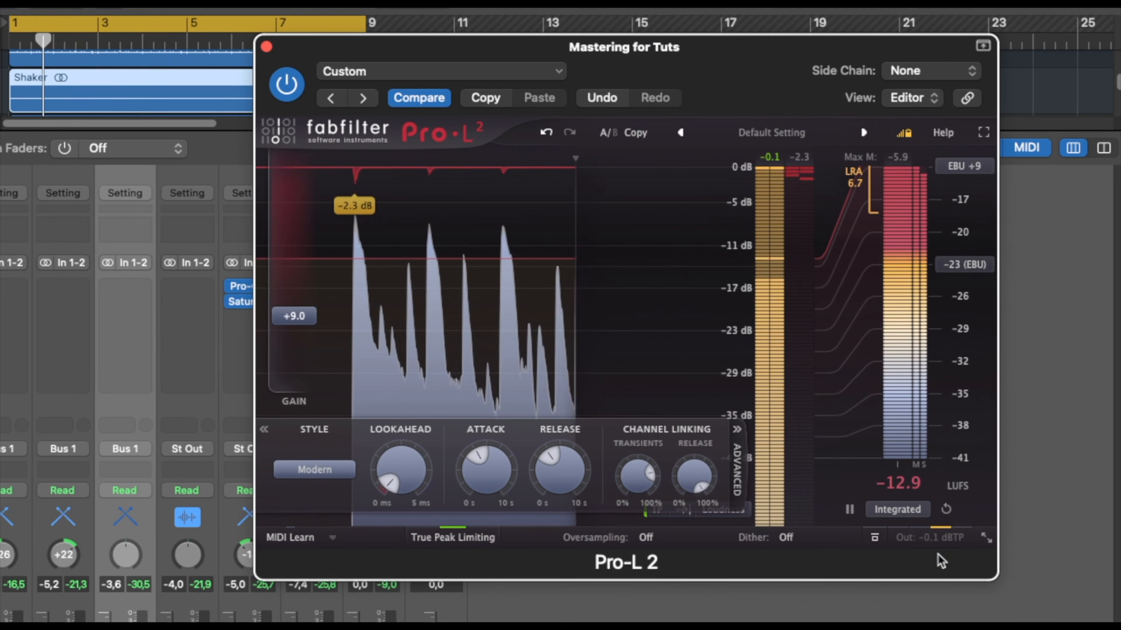
- Compare the mix with and without the limiter by toggling its bypass repeatedly during playback
{"action": "left_click", "coordinate": [875, 538]}
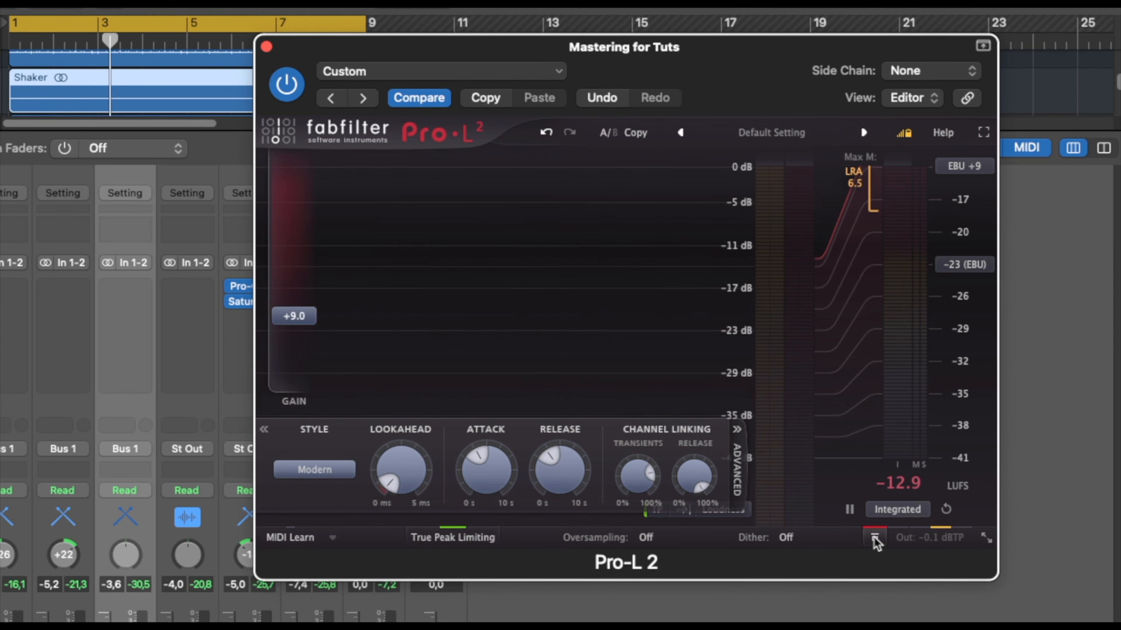
{"action": "left_click", "coordinate": [873, 537]}
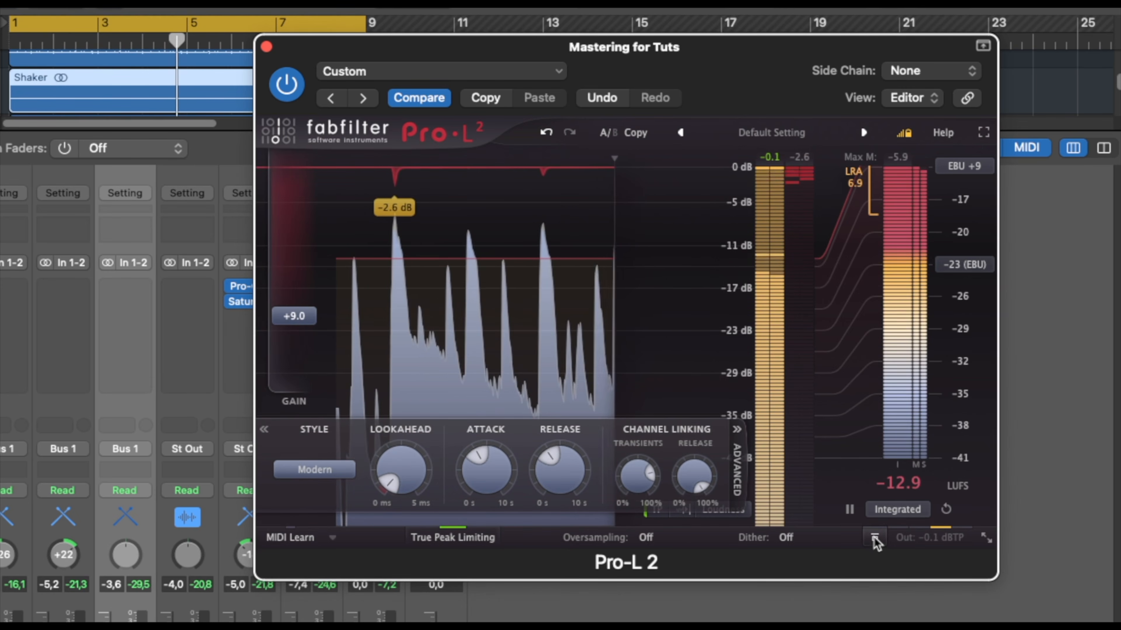
{"action": "left_click", "coordinate": [874, 537]}
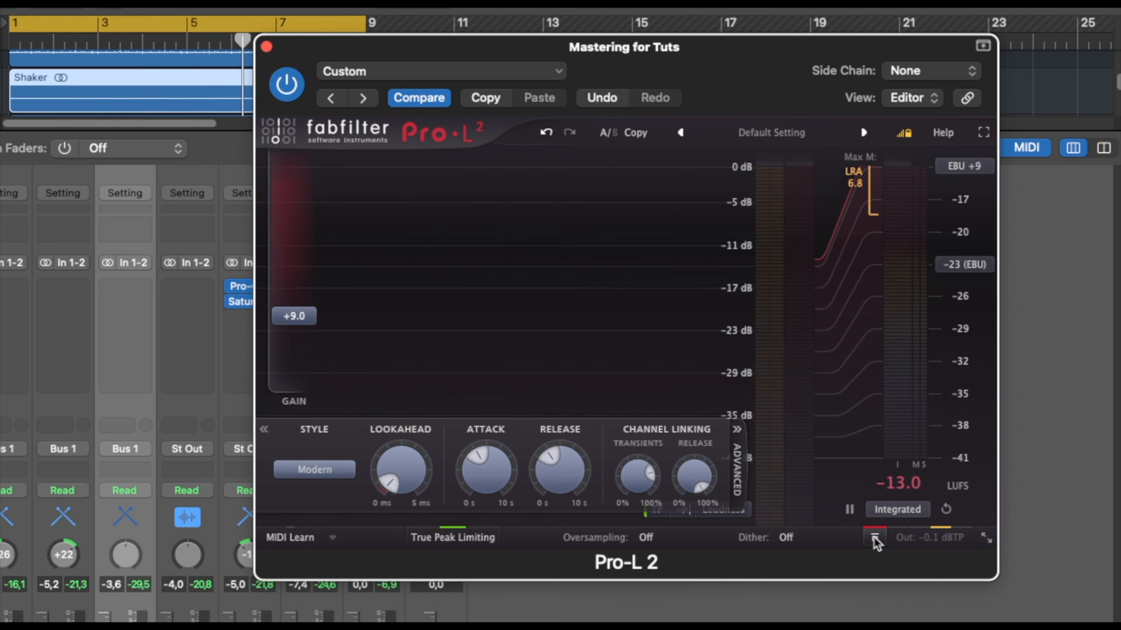
{"action": "left_click", "coordinate": [873, 537]}
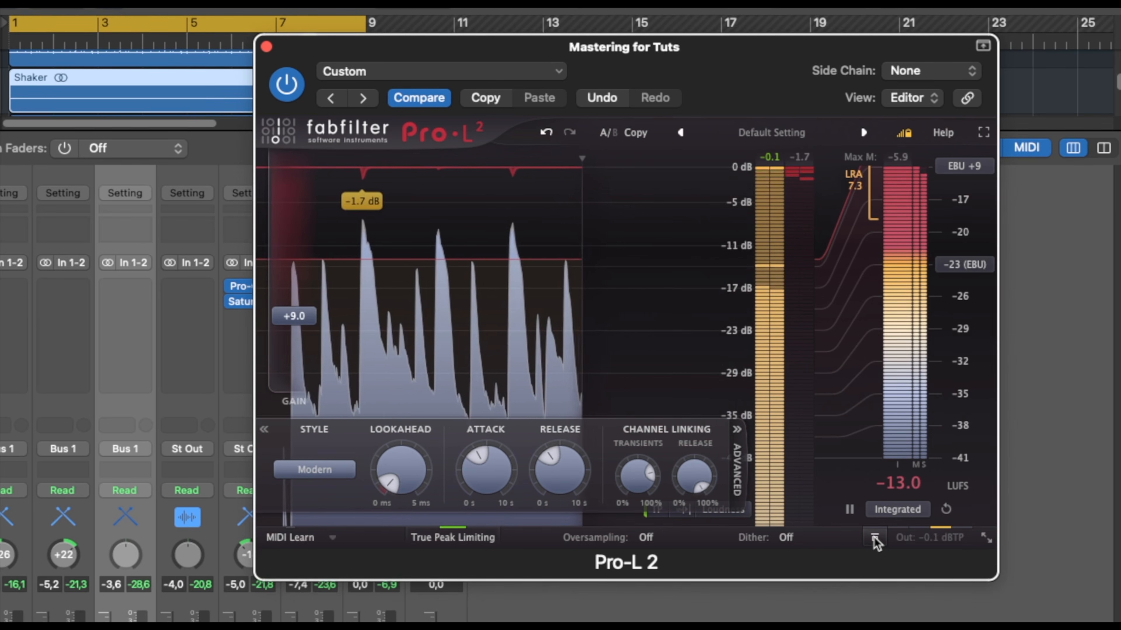
{"action": "left_click", "coordinate": [874, 537]}
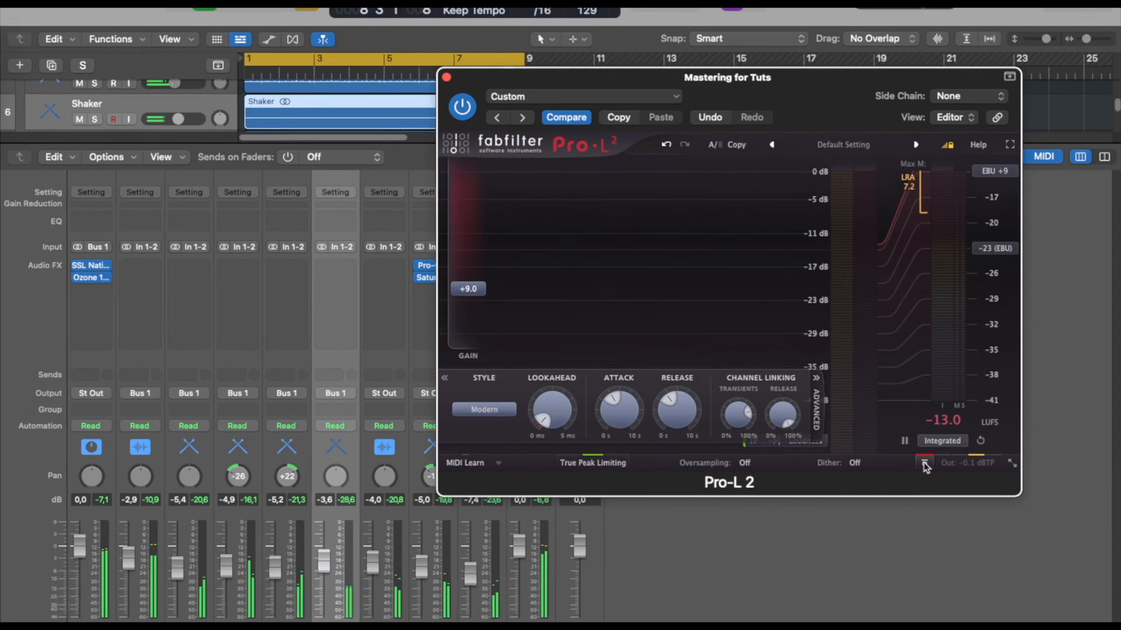